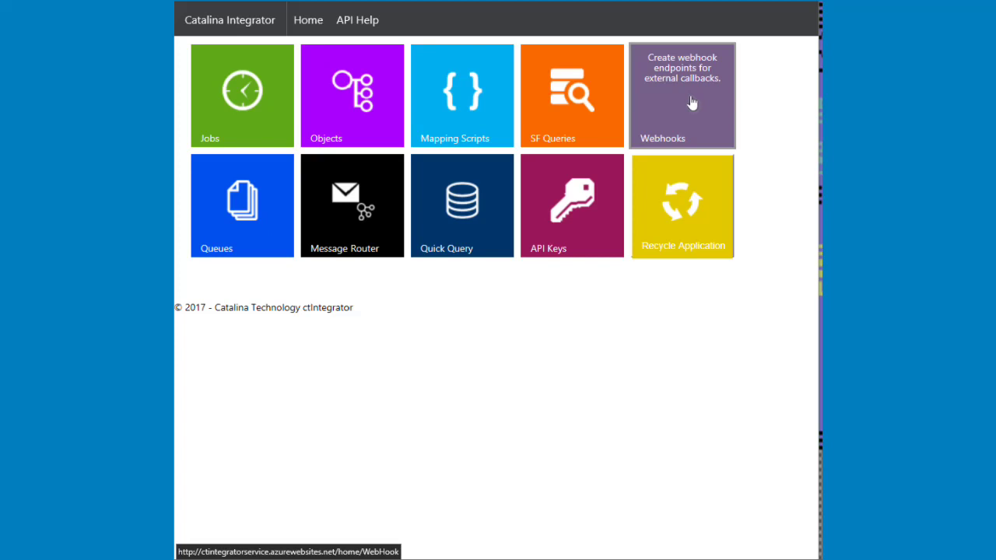
Start a new webhook and name it "Payment Processor Return"
left_click(692, 102)
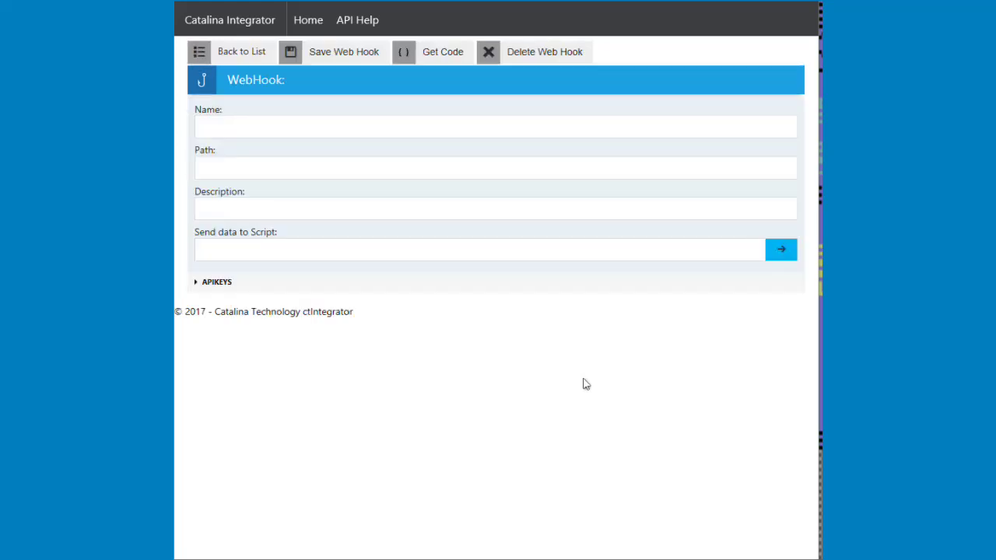
left_click(441, 127)
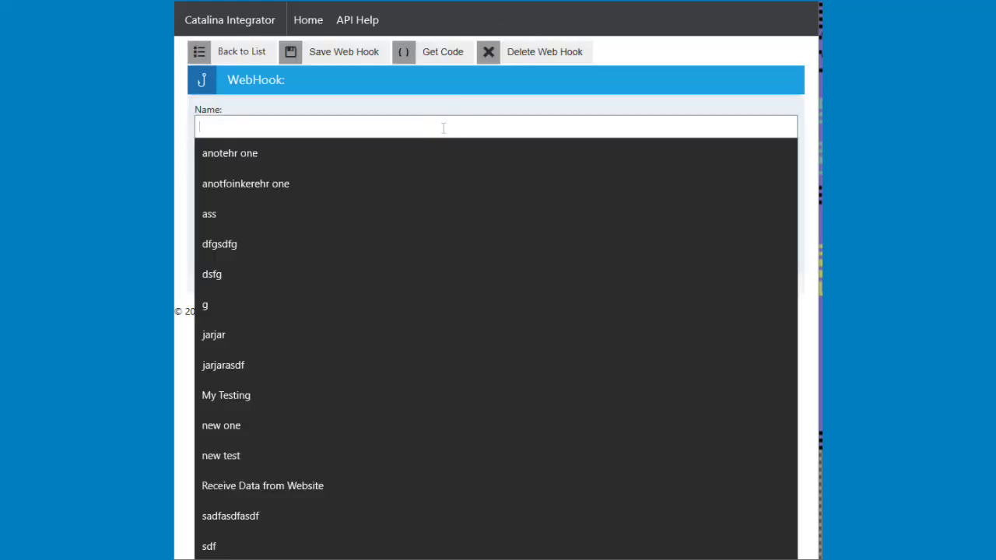
left_click(440, 107)
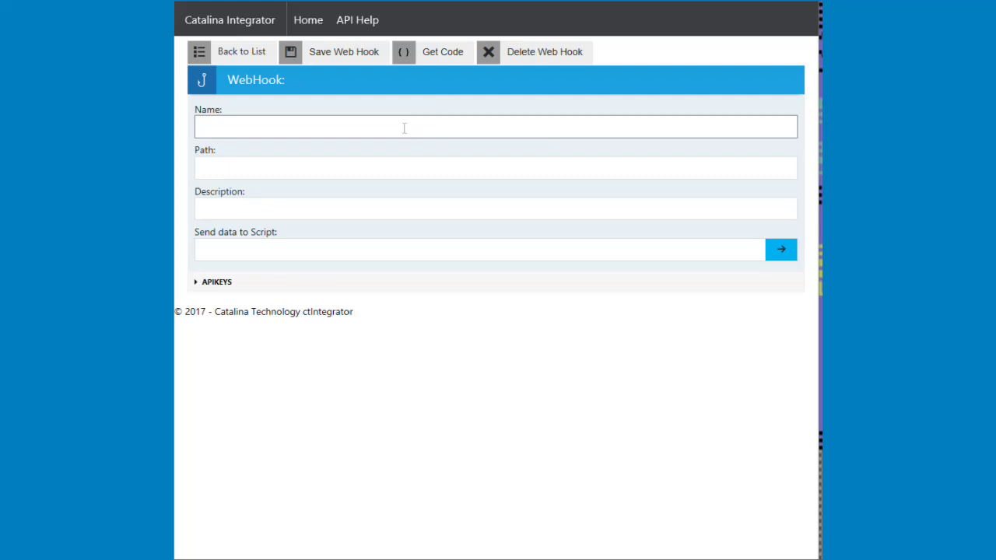
left_click(209, 126)
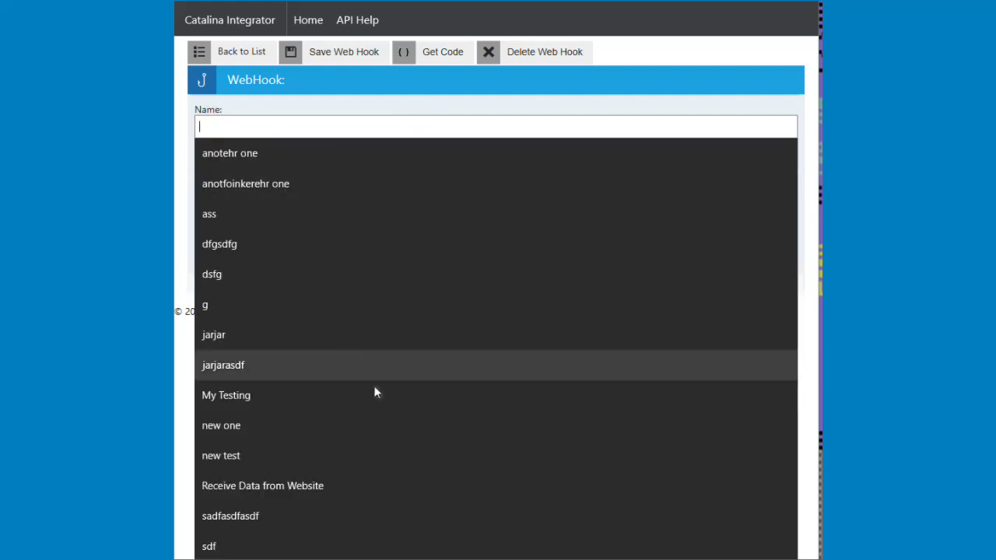
left_click(611, 109)
left_click(351, 128)
type("Payment Proce")
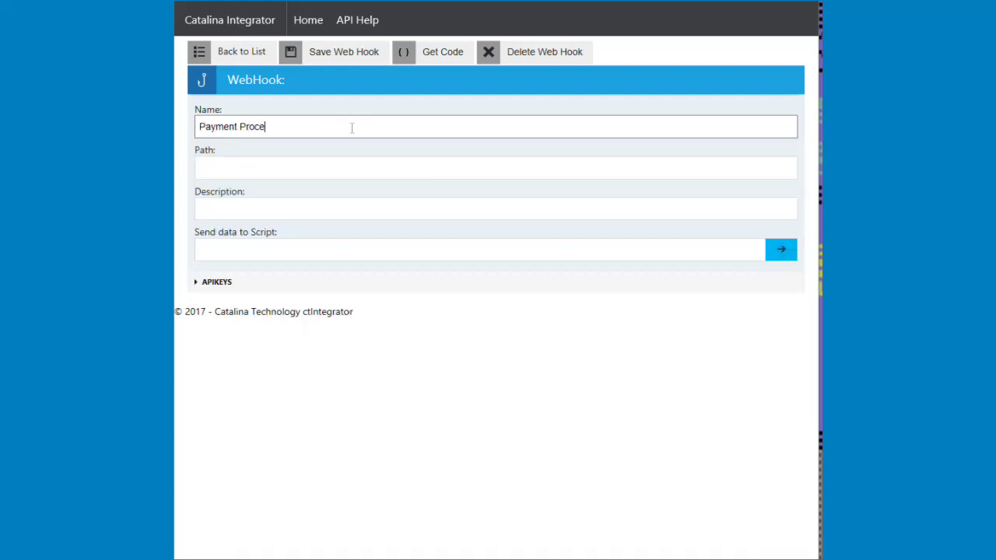
type("ssor Return")
key("Tab")
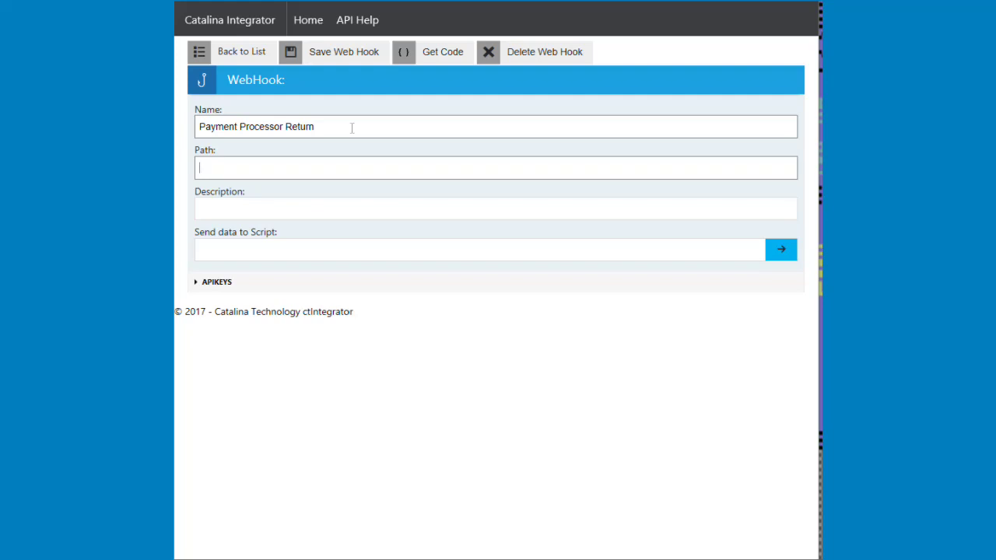
Set the webhook's path to "paymentprocessor/paypal" and its description to "This is our paypal processor return data"
type("paymentprocessor/paypal")
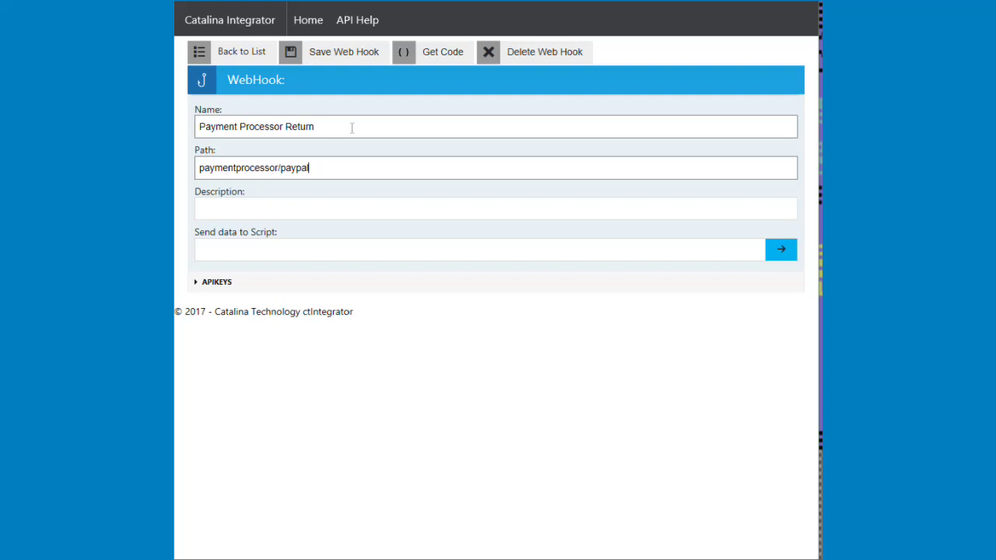
key("Tab")
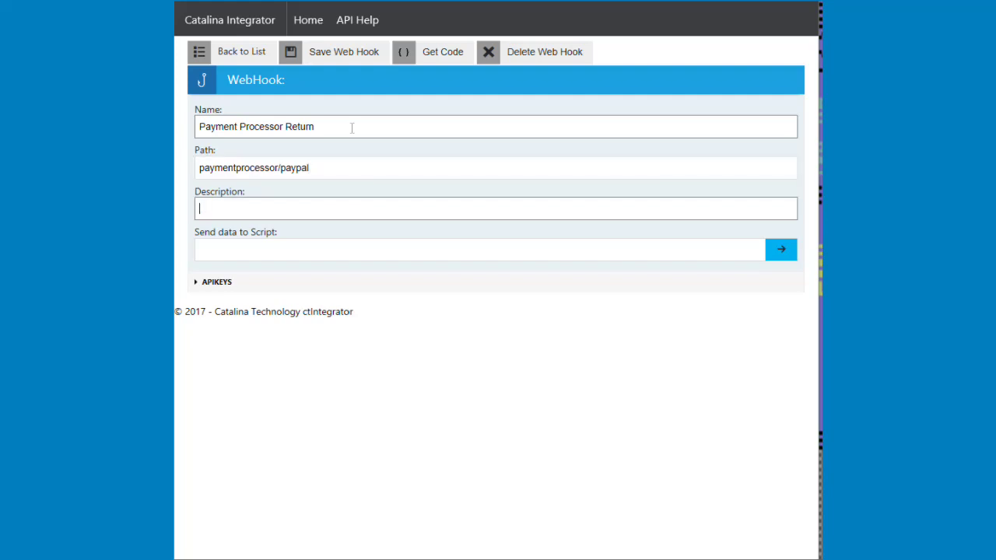
type("This is our paypal process")
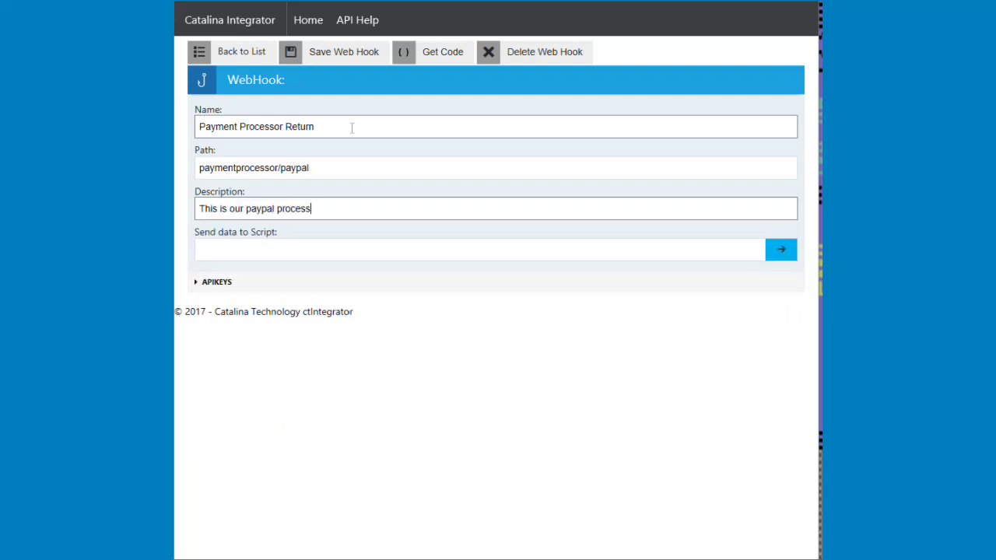
type("or return data")
left_click(281, 407)
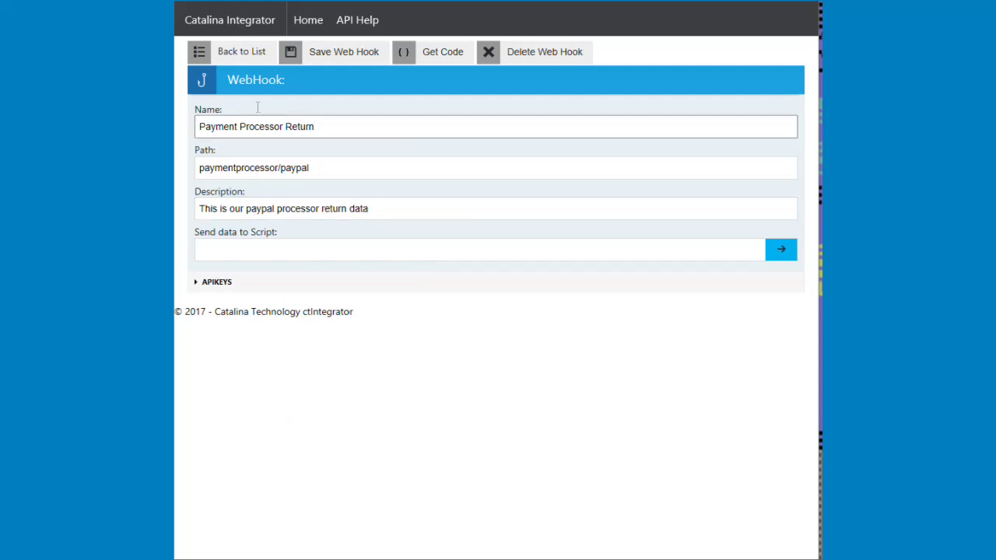
Look through the scripts to which the webhook can send its data, without choosing one
left_click(286, 257)
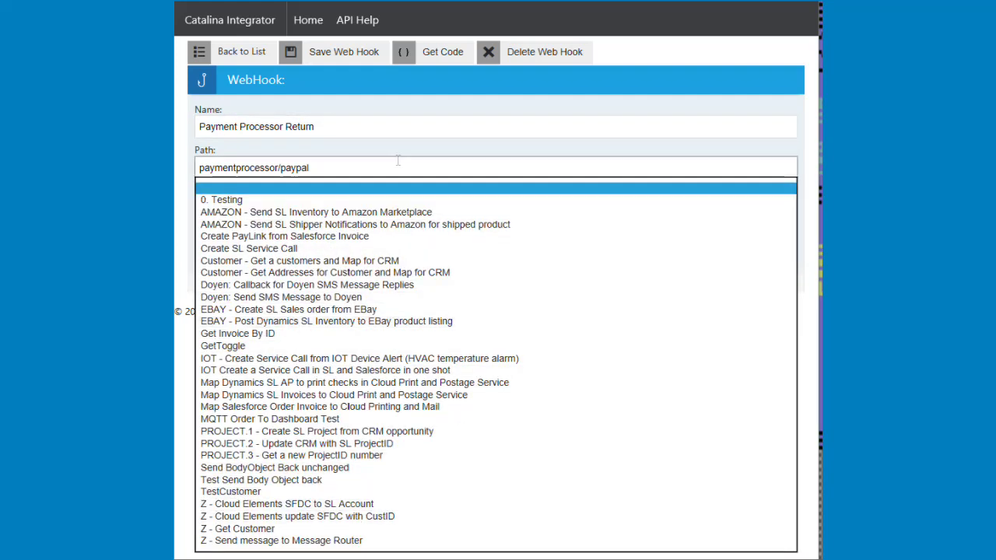
left_click(415, 101)
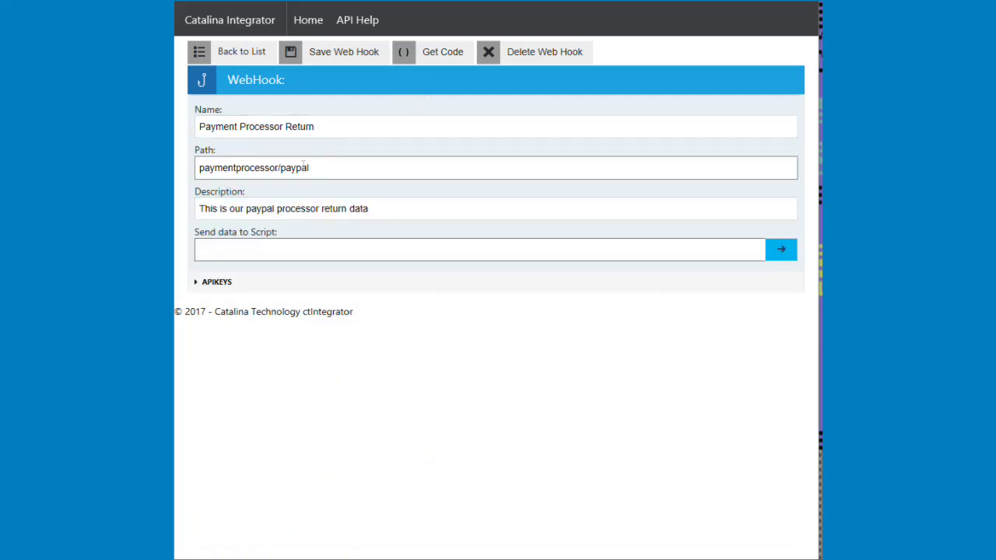
left_click(256, 330)
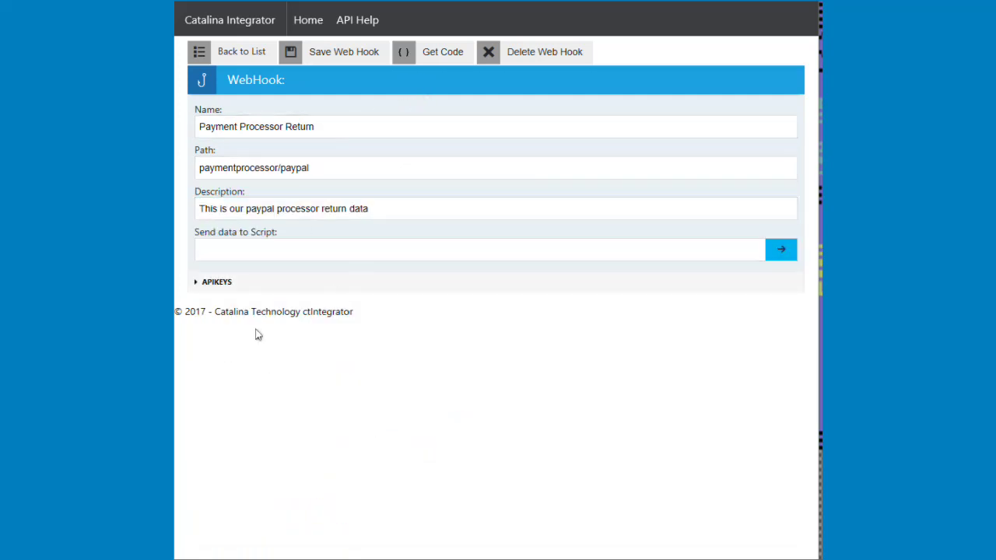
Check which API keys can be linked to the webhook, and save the webhook
left_click(210, 282)
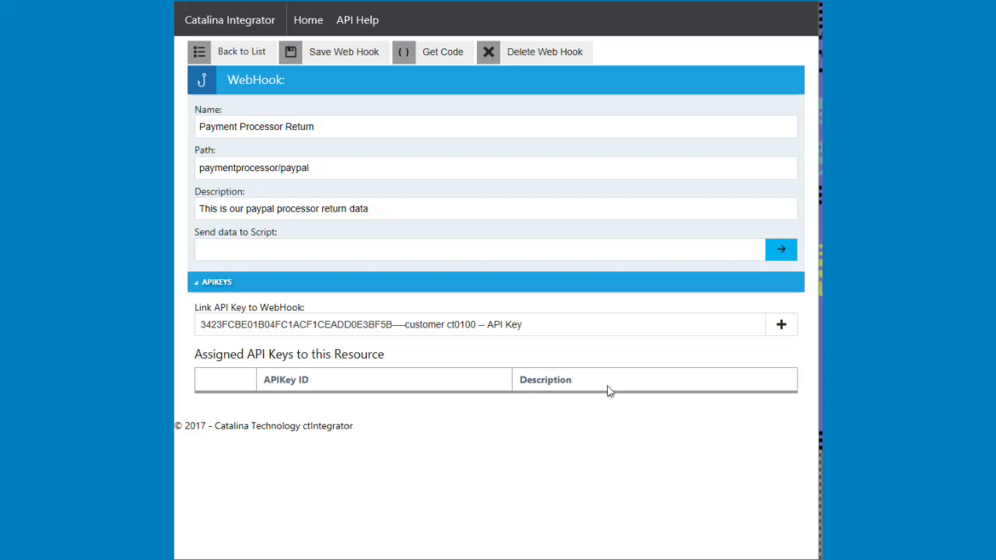
left_click(476, 324)
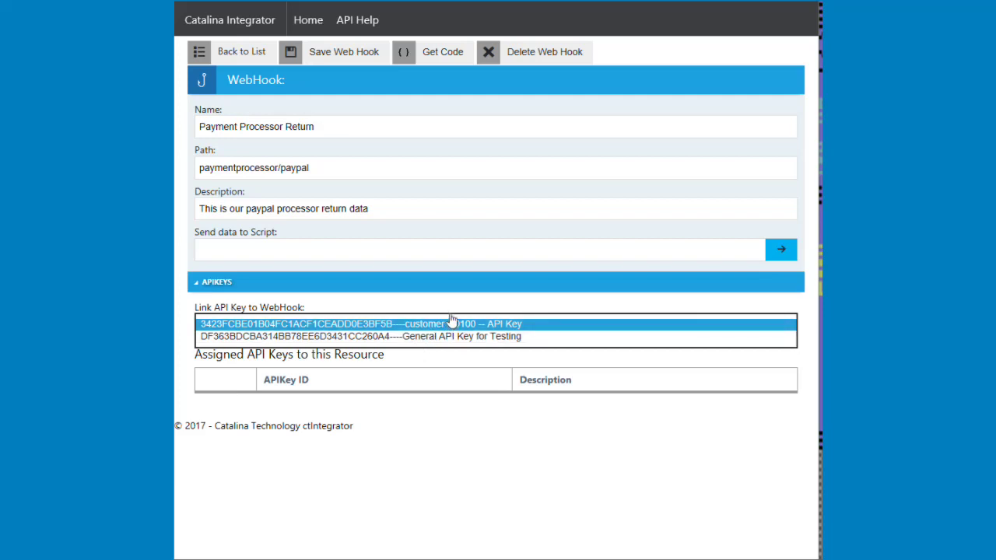
left_click(436, 464)
left_click(342, 62)
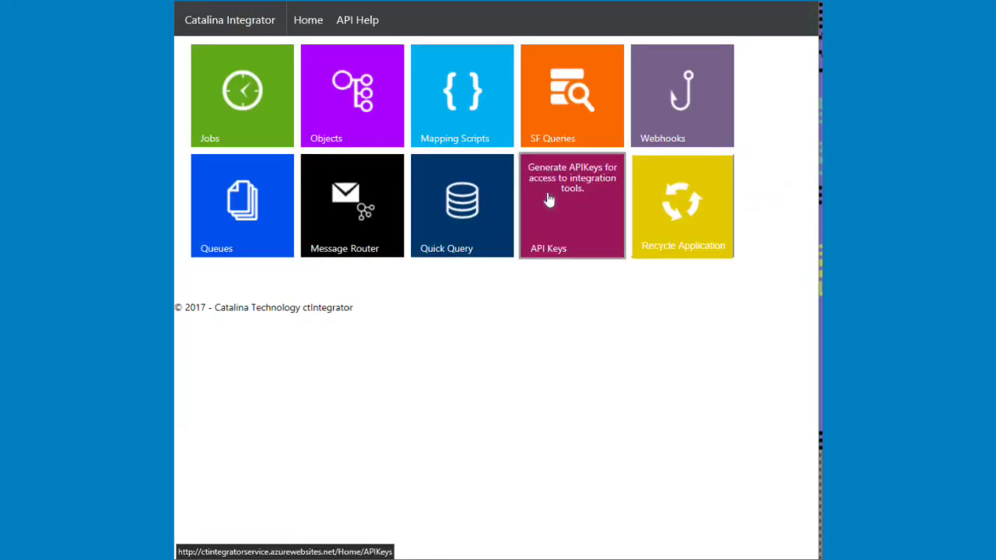
Start a new API key and generate its secret
left_click(549, 198)
left_click(247, 80)
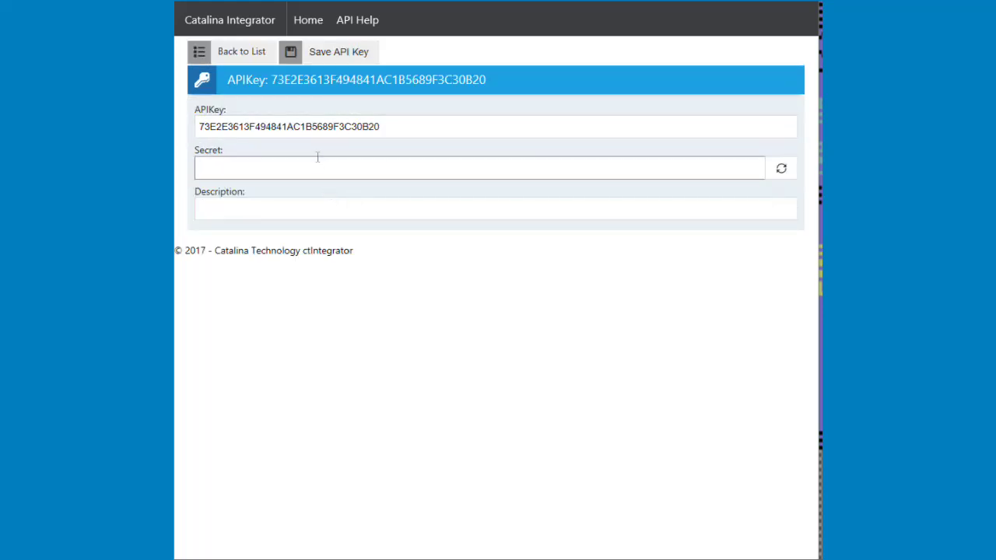
left_click(782, 171)
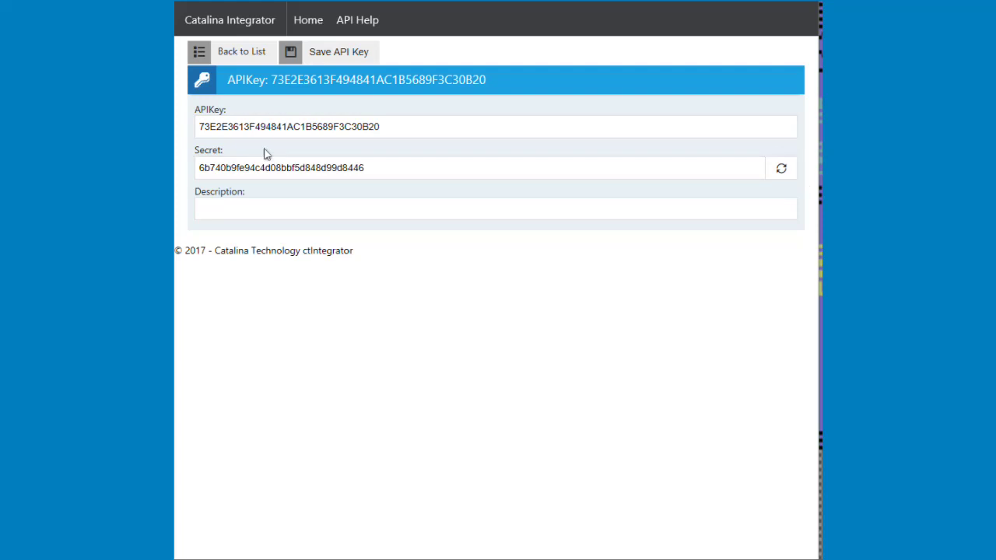
Describe the API key as "PayPal Login for callback webhook" and save it
left_click(270, 207)
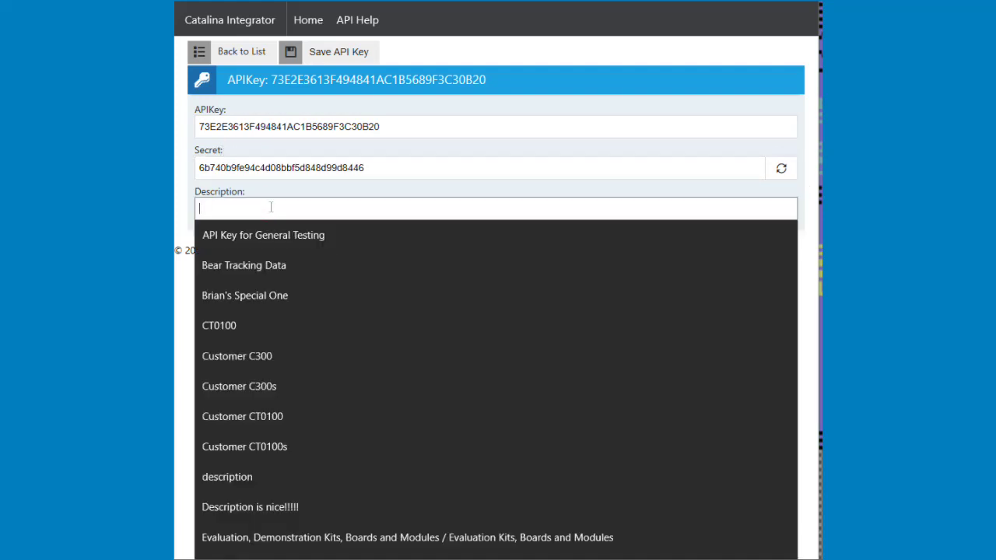
type("h")
key("BackSpace")
type("PayPal Login")
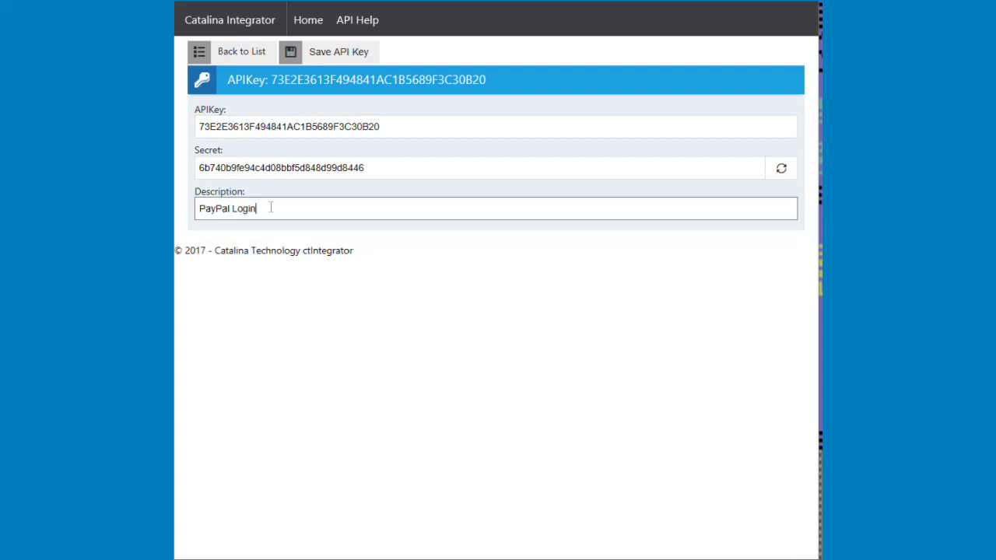
type(" for callback webhook")
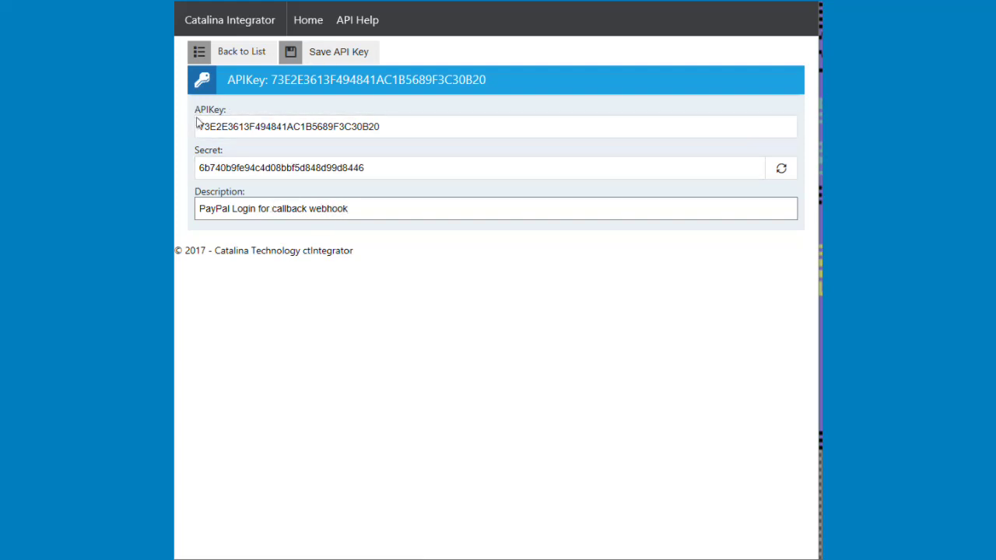
left_click(339, 56)
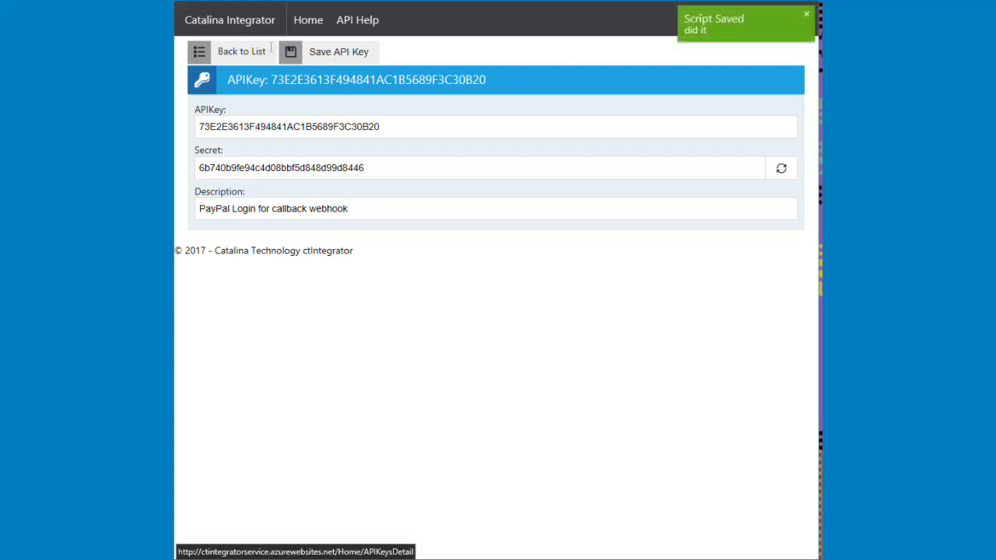
Reopen the Payment Processor Return webhook and link the "PayPal Login for callback webhook" API key to it
left_click(240, 23)
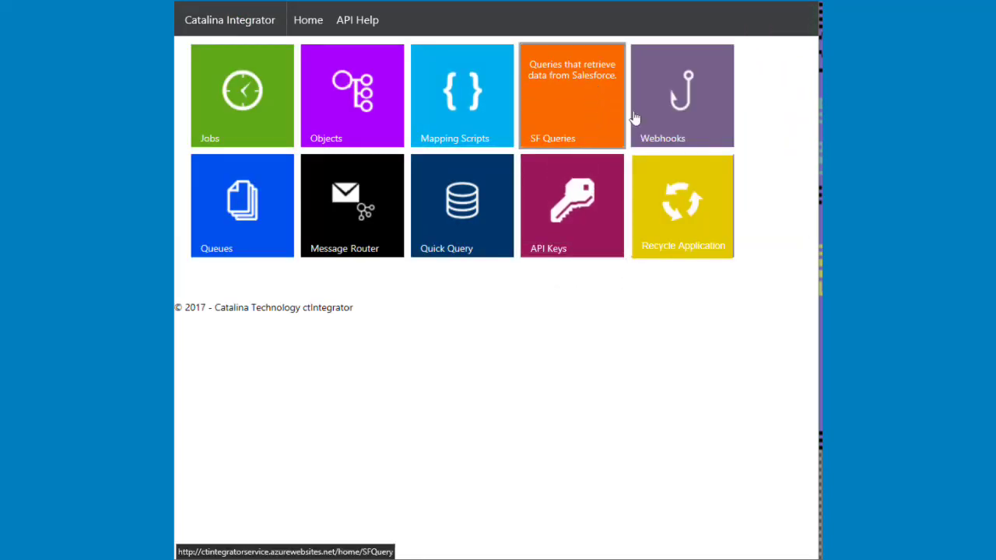
left_click(675, 137)
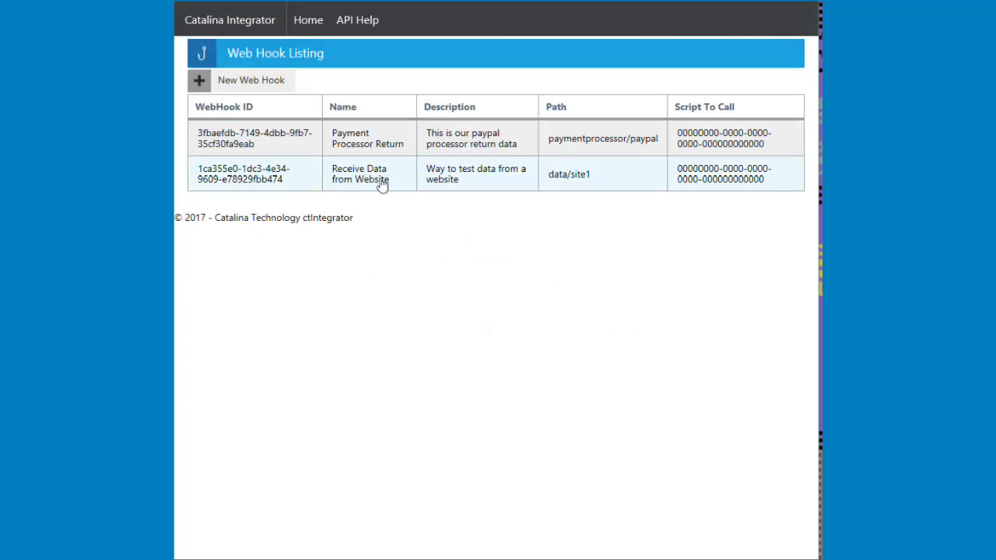
left_click(374, 139)
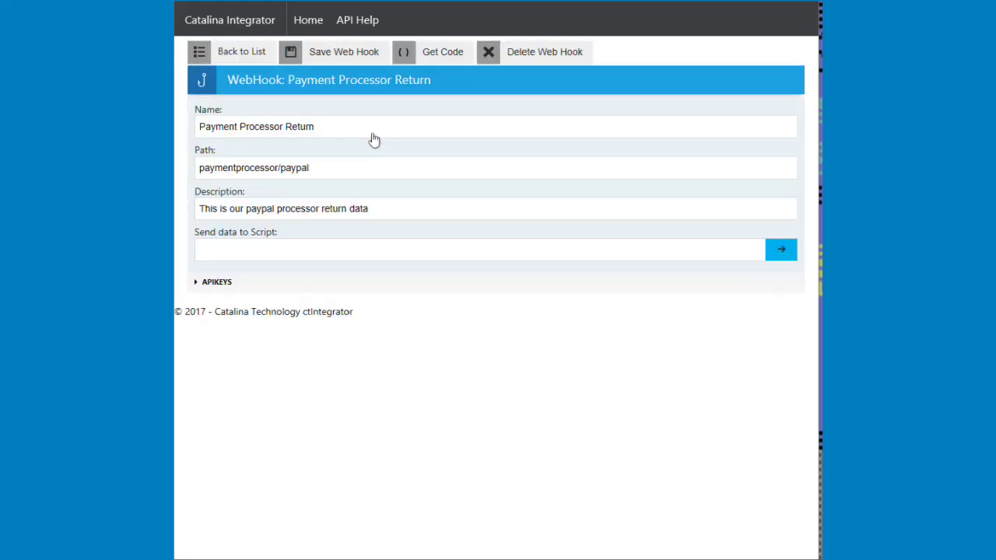
left_click(224, 283)
left_click(414, 325)
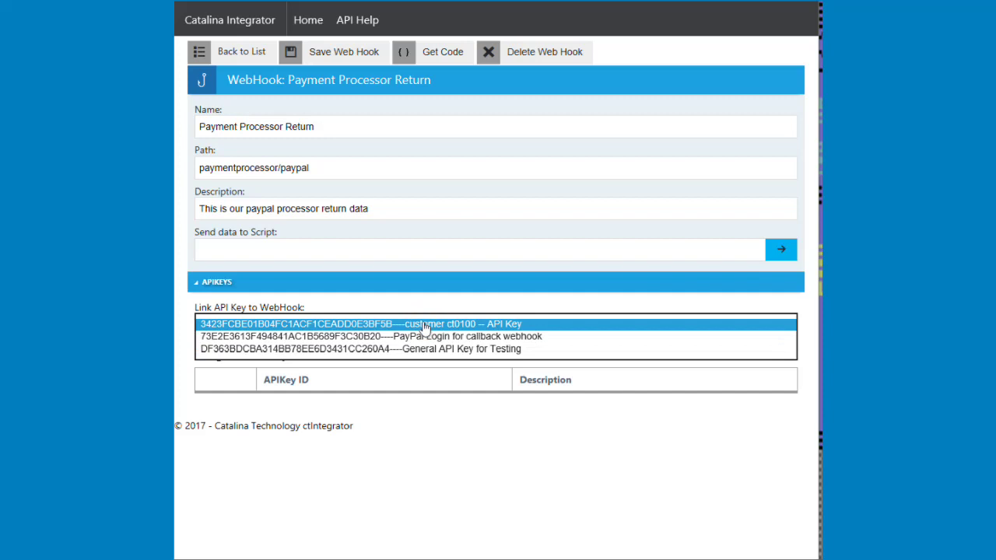
left_click(465, 337)
left_click(782, 326)
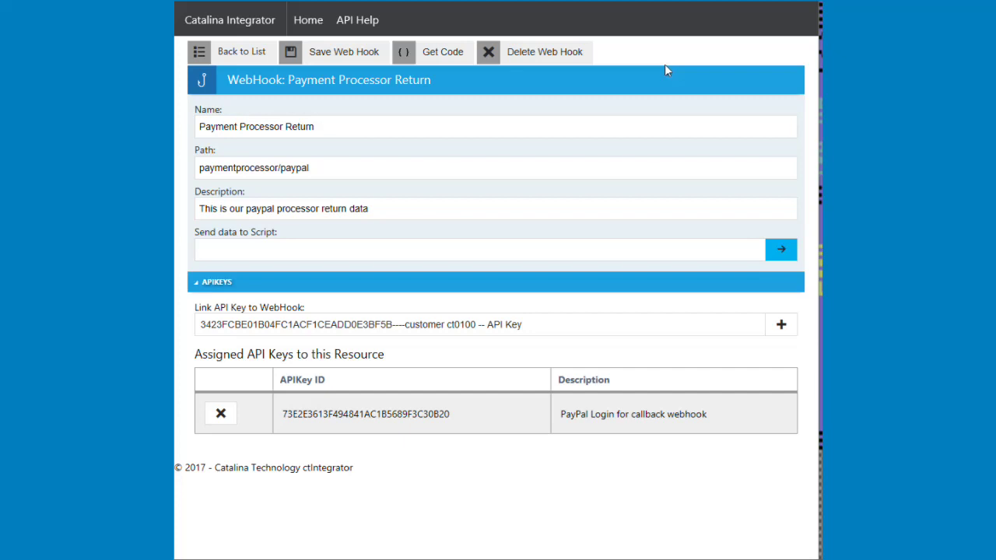
Generate the webhook's curl snippet using the "PayPal Login for callback webhook" API key and copy the code
left_click(440, 54)
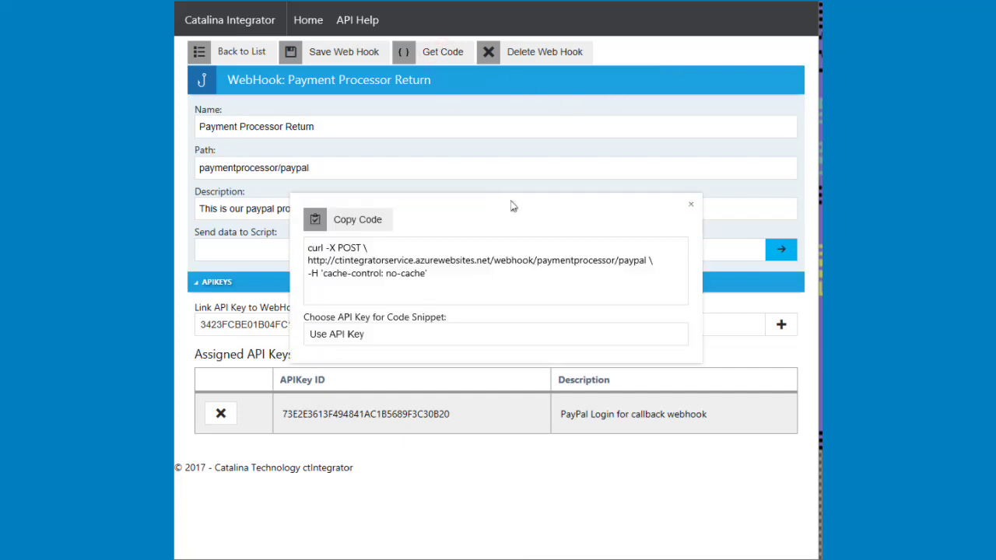
left_click(414, 332)
left_click(378, 348)
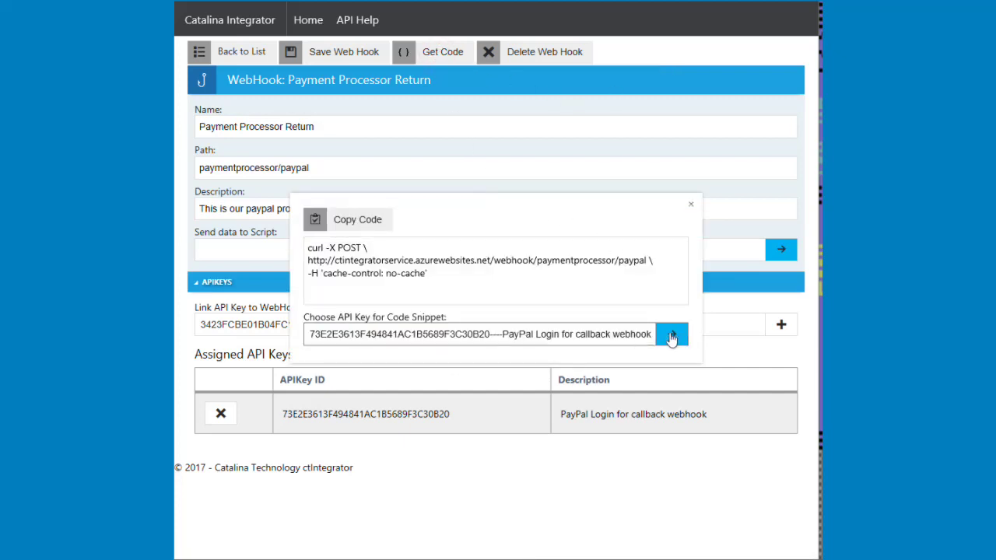
left_click(672, 336)
left_click(325, 221)
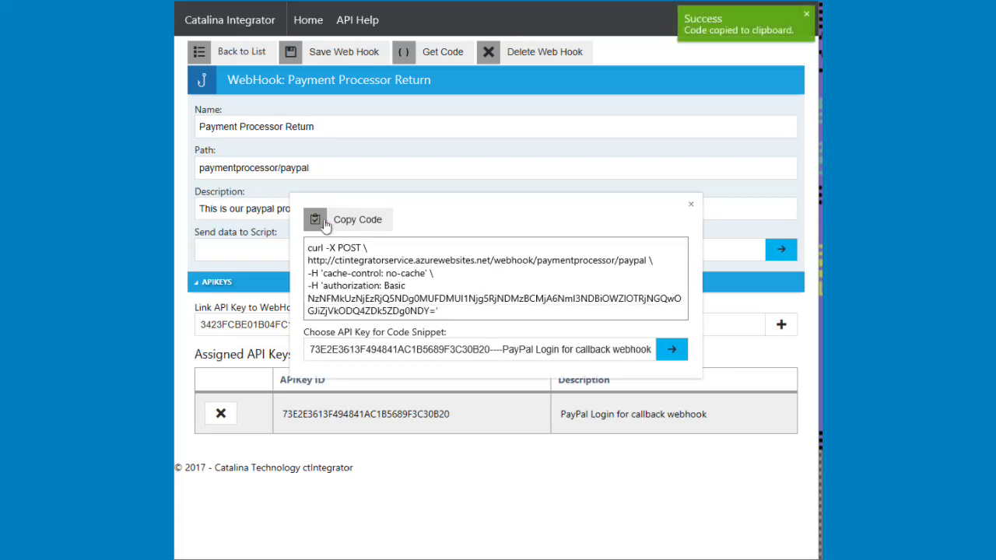
Switch to Postman, import the copied curl command with its authorization token as raw text, and show the request's headers
left_click(422, 547)
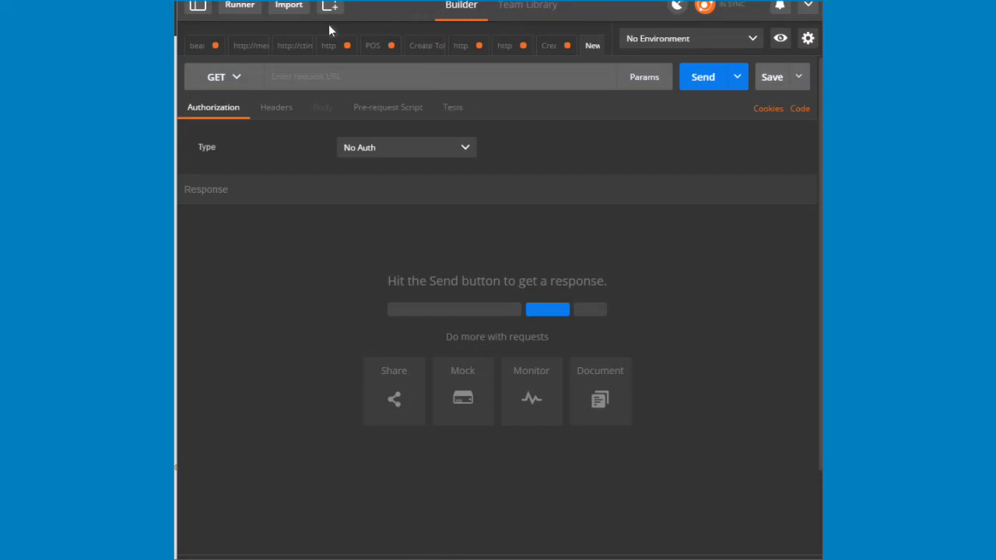
left_click(286, 14)
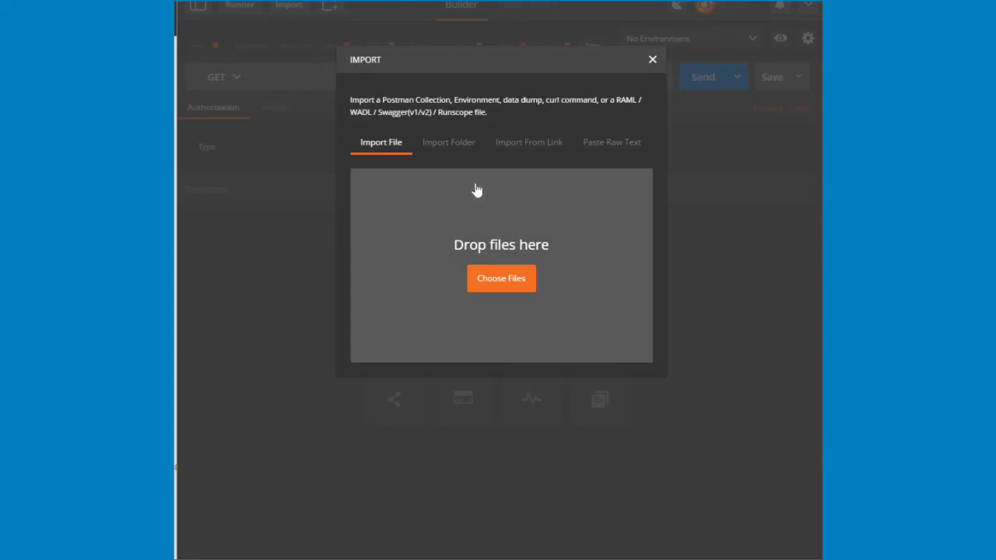
left_click(626, 150)
left_click(466, 205)
key("ctrl+v")
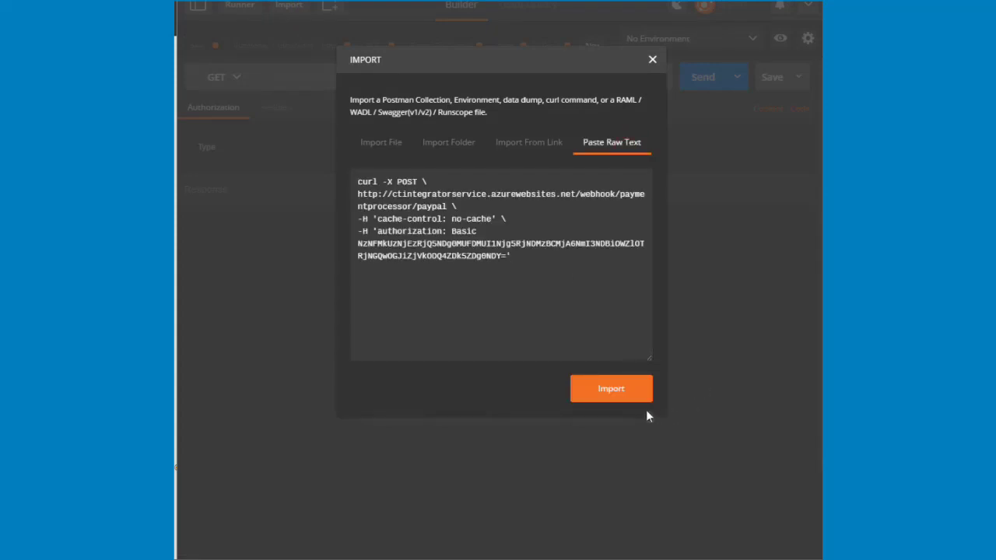
left_click(612, 389)
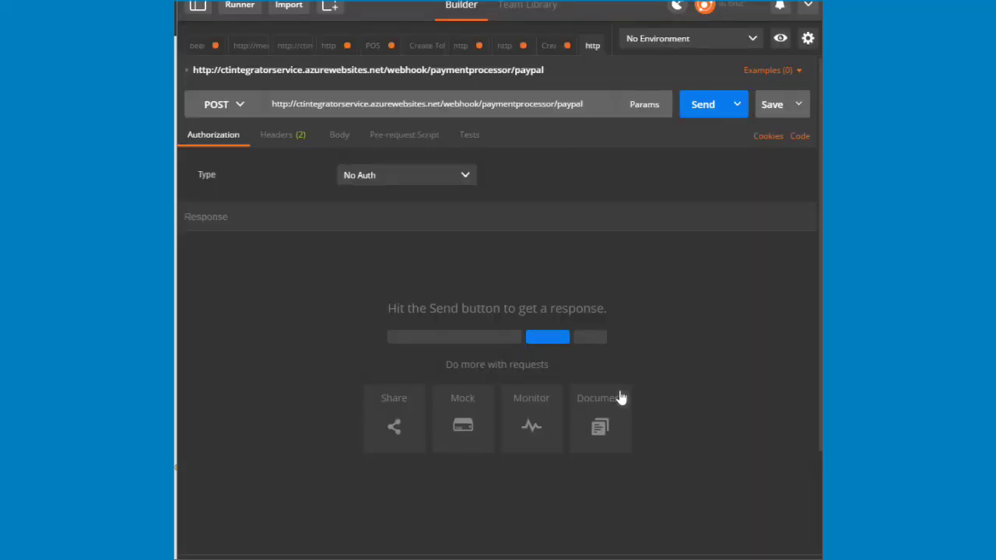
left_click(290, 138)
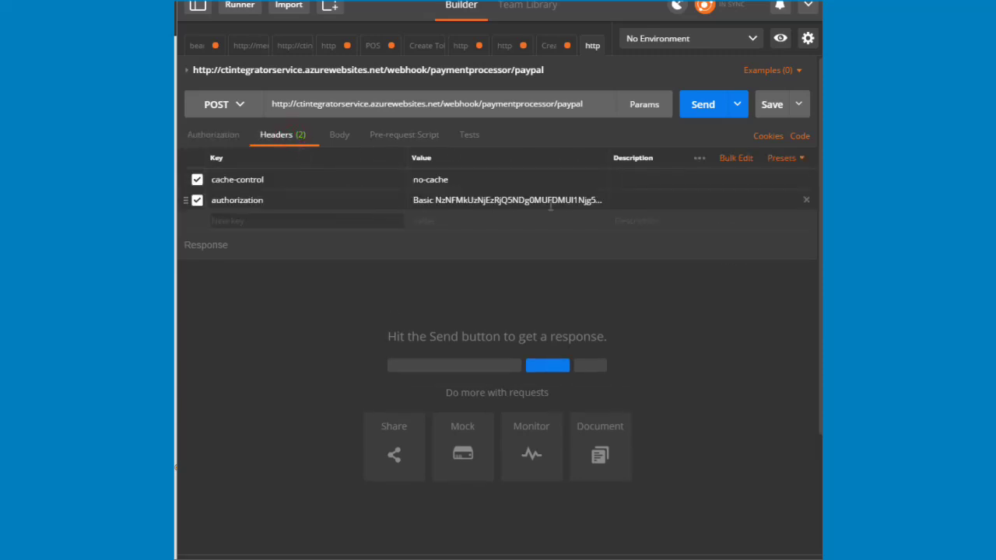
Send the PayPal webhook request without a body, and set its body format to raw JSON (application/json)
left_click(715, 103)
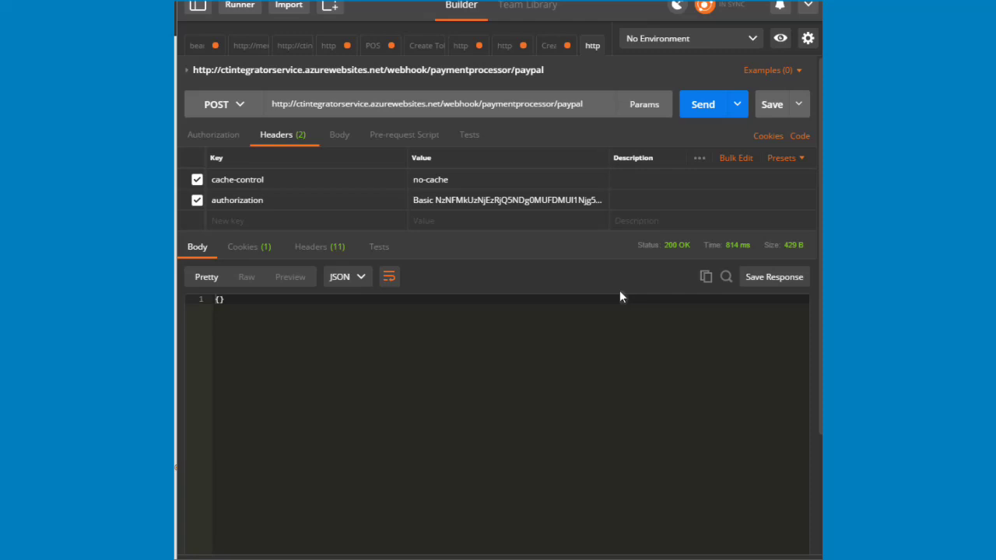
left_click(216, 300)
left_click(341, 136)
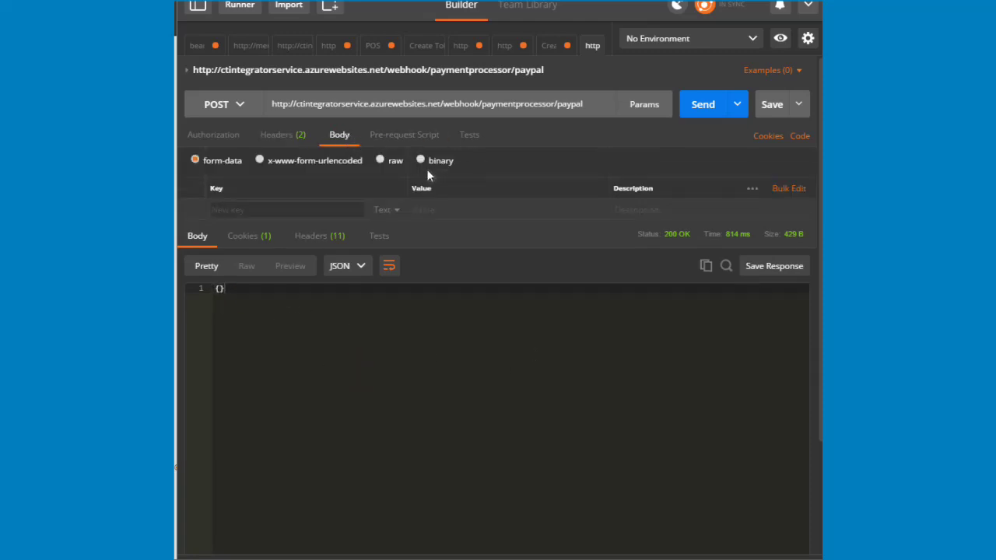
left_click(385, 161)
left_click(487, 162)
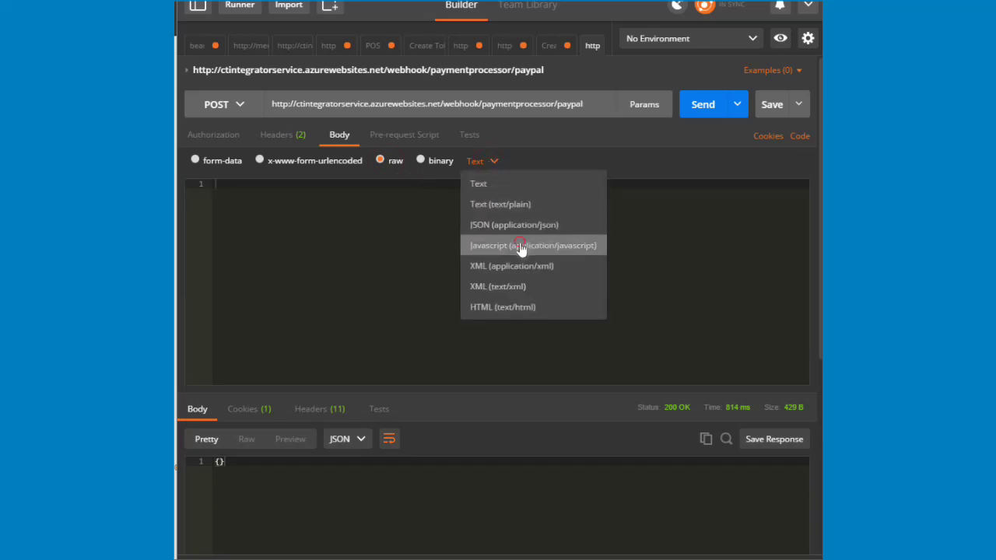
left_click(521, 245)
left_click(511, 163)
left_click(513, 225)
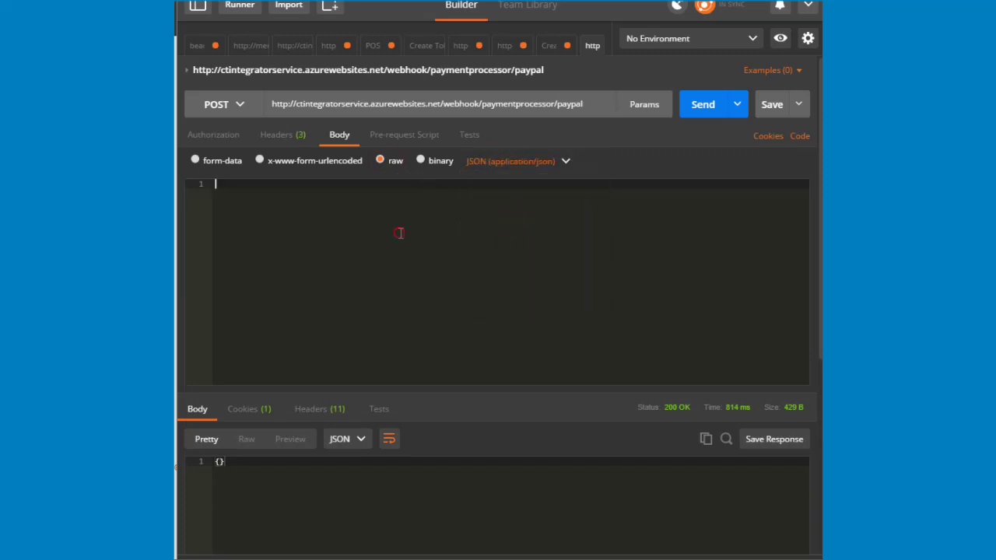
Write a JSON body with an "Authorization" code and "Amount": 25.23, send the request, and select the returned JSON
left_click(401, 234)
type("{")
key("Return")
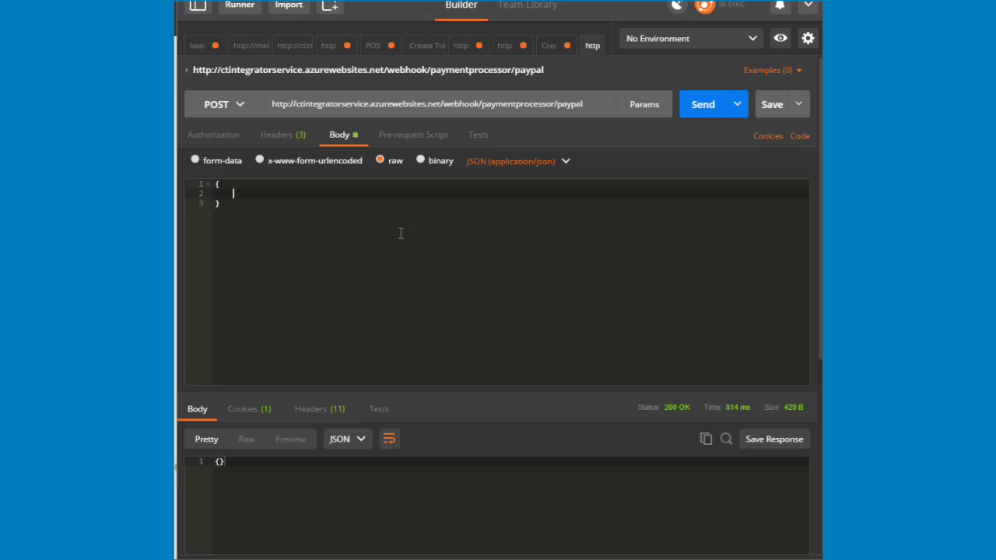
type("\"Authorization\": \"123456")
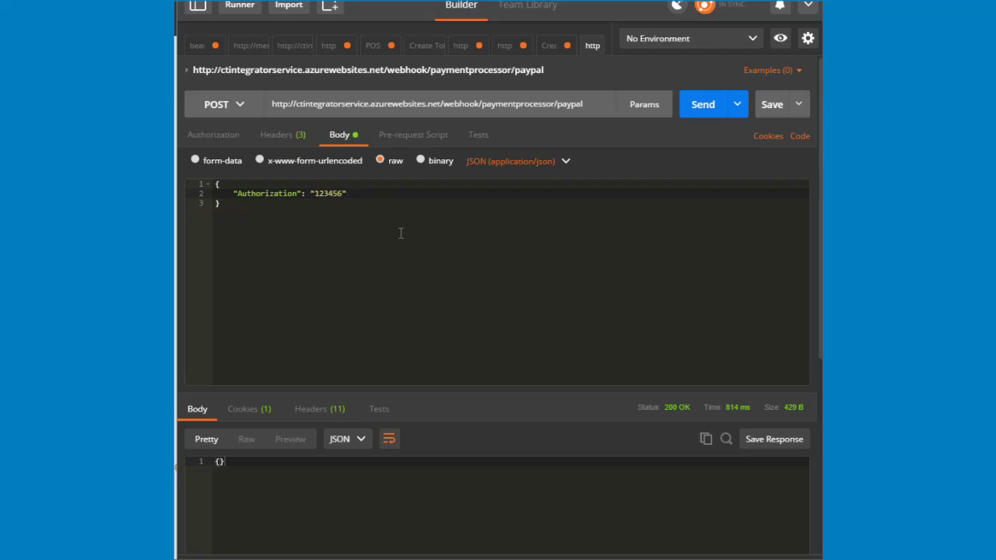
type("\",")
key("Return")
type("\"Amount\": 25.23")
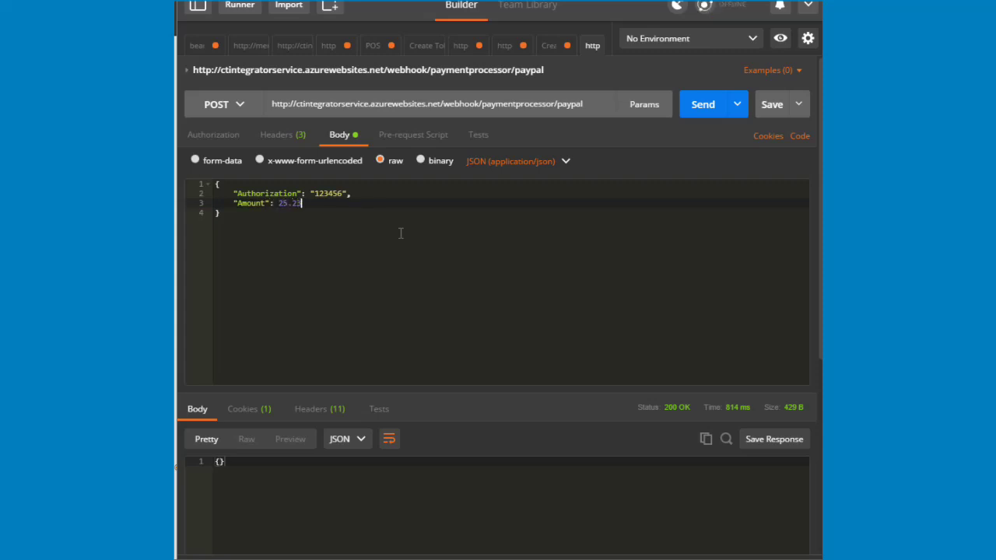
left_click(697, 107)
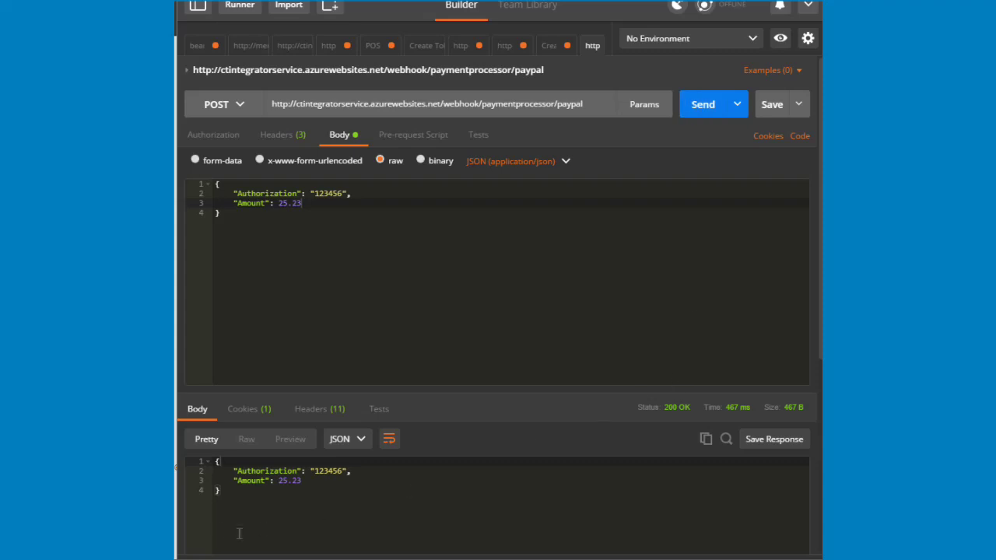
left_click_drag(230, 508, 198, 459)
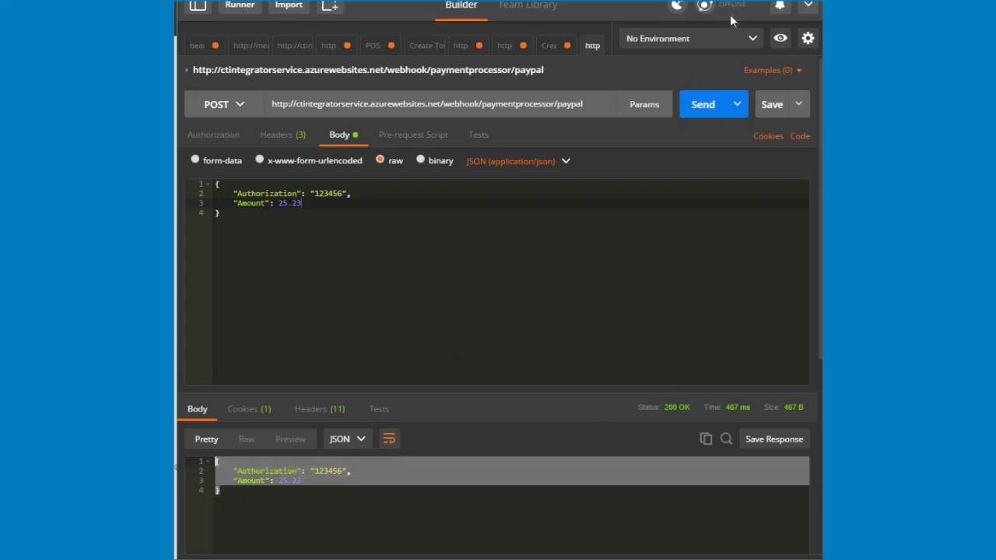
Switch to Catalina Integrator, close the code snippet, and save the webhook with its data sent to the "Send BodyObject Back unchanged" script
key("alt+Tab")
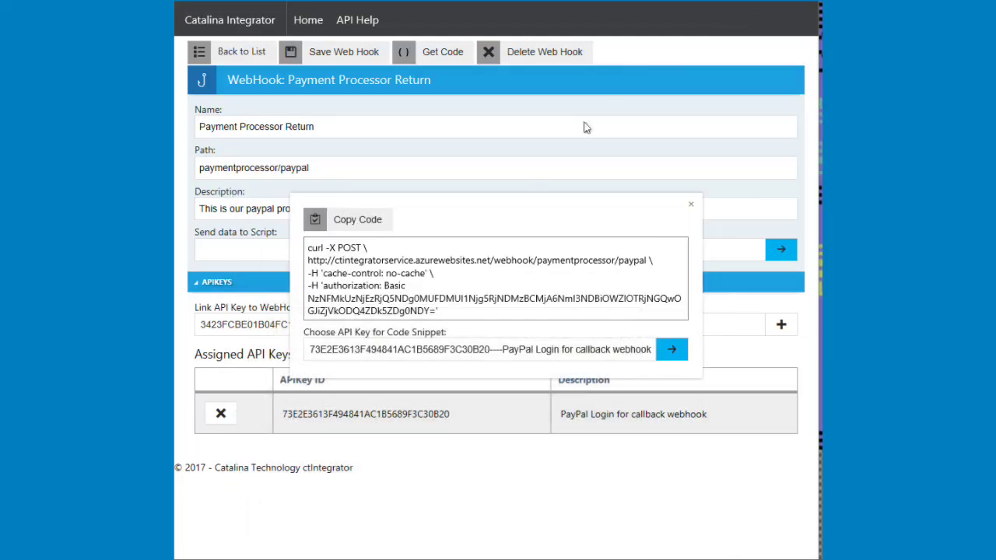
left_click(694, 204)
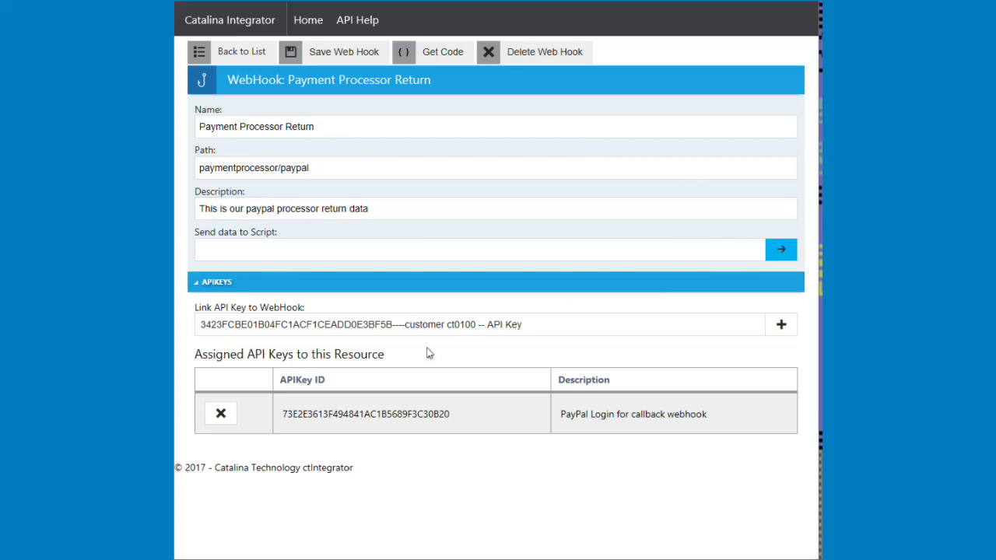
left_click(282, 254)
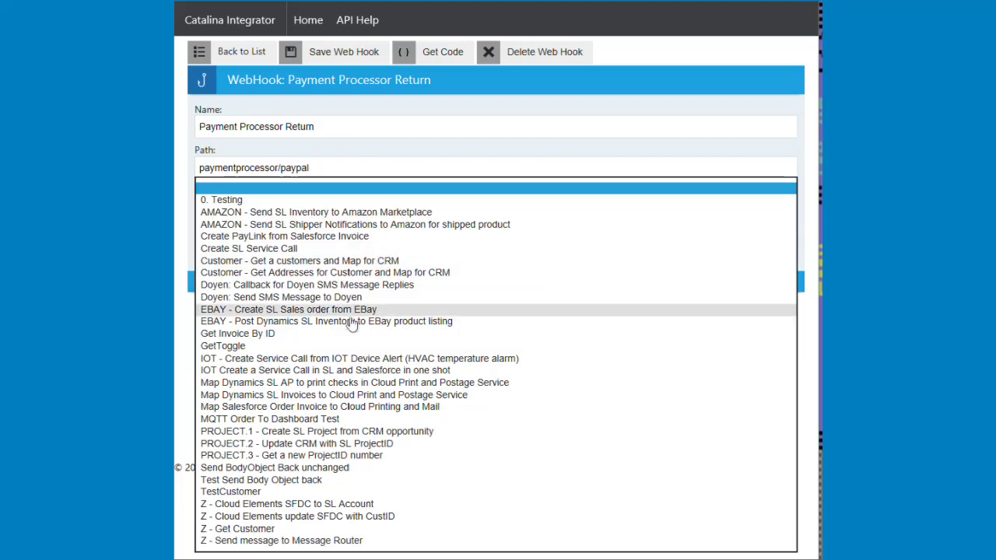
left_click(355, 468)
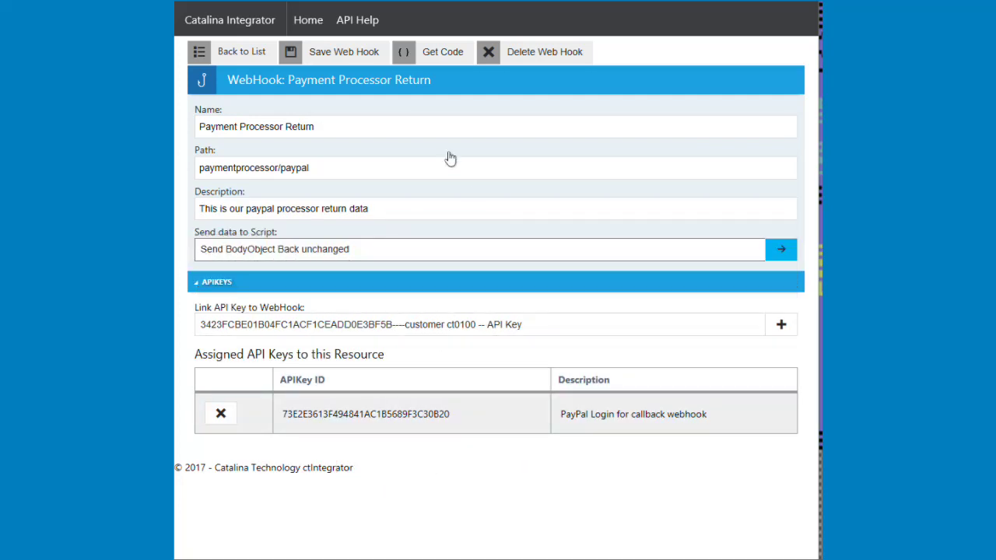
left_click(358, 60)
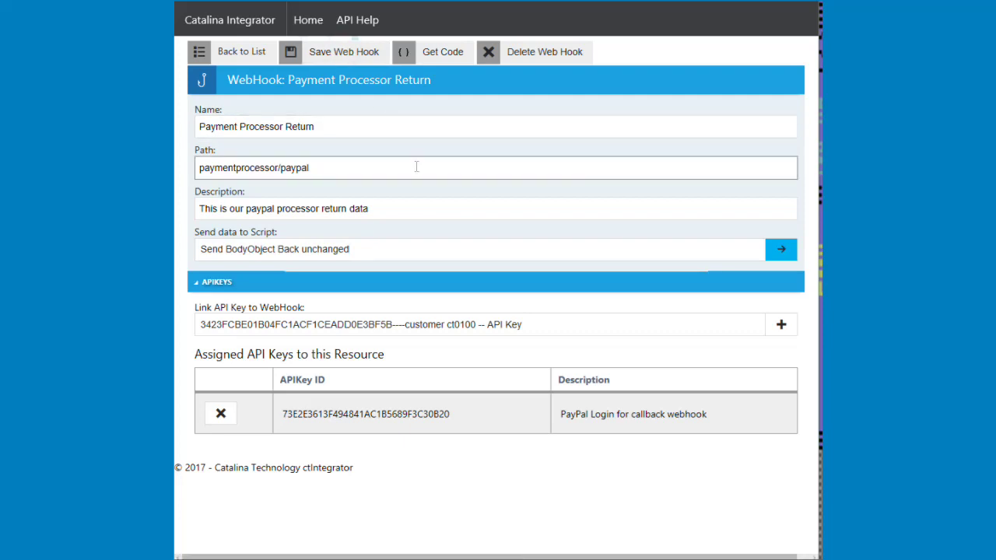
Open the webhook's linked script and examine its mapping code and destination object settings
left_click(782, 249)
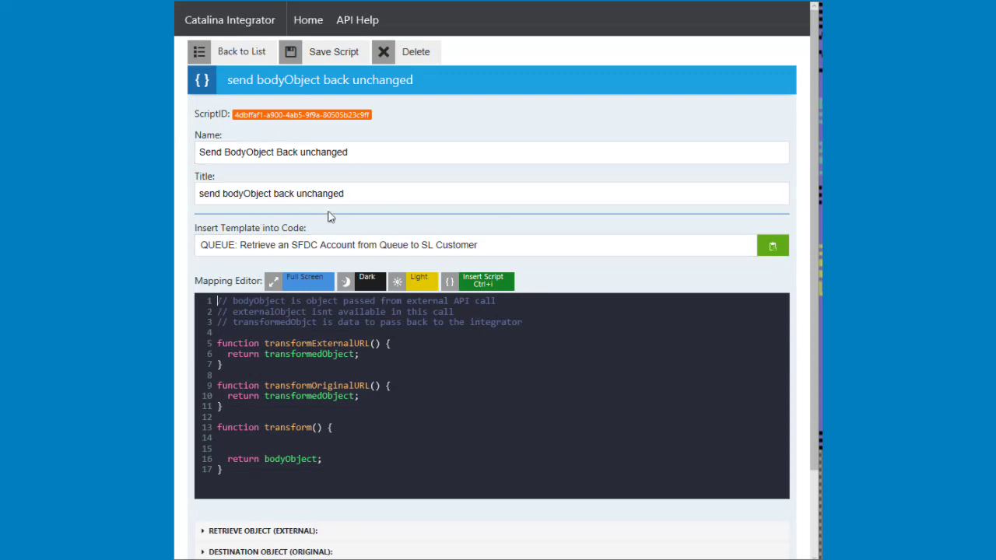
scroll(320, 469, "down", 2)
left_click(231, 453)
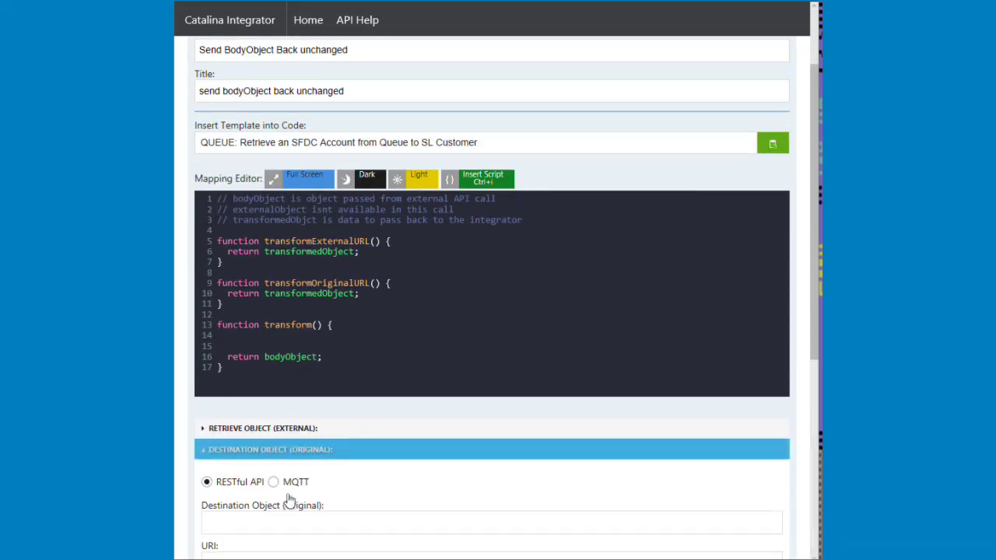
scroll(296, 474, "down", 3)
scroll(307, 413, "up", 1)
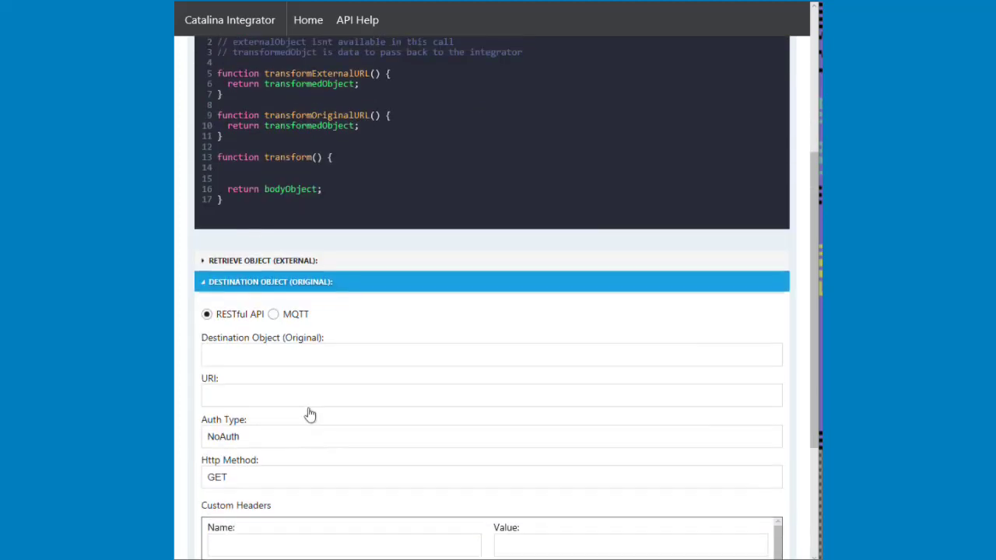
left_click(271, 289)
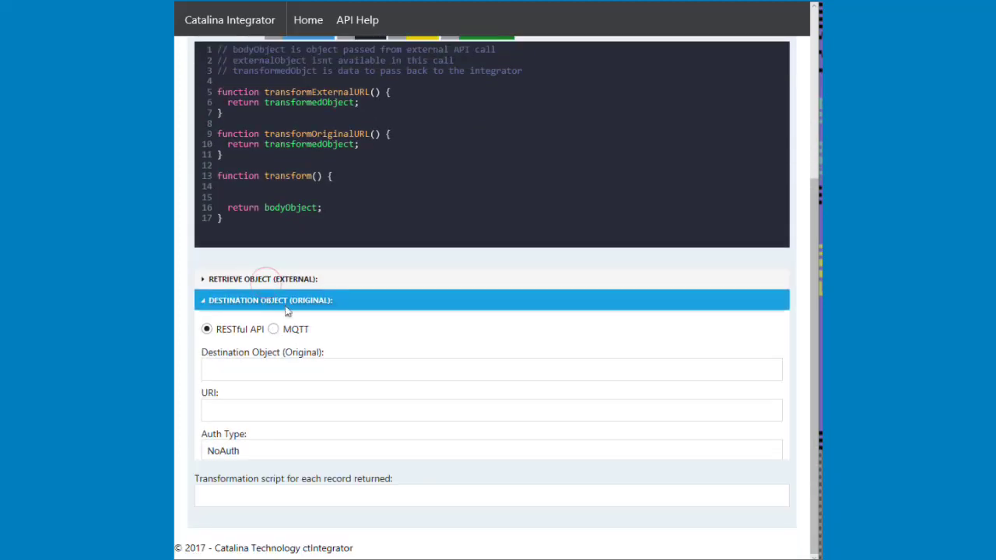
Add the line "bodyObject.Total = bodyObject.Amount + 1;" to the script's transform function in the full-screen editor, and save the script
left_click(314, 282)
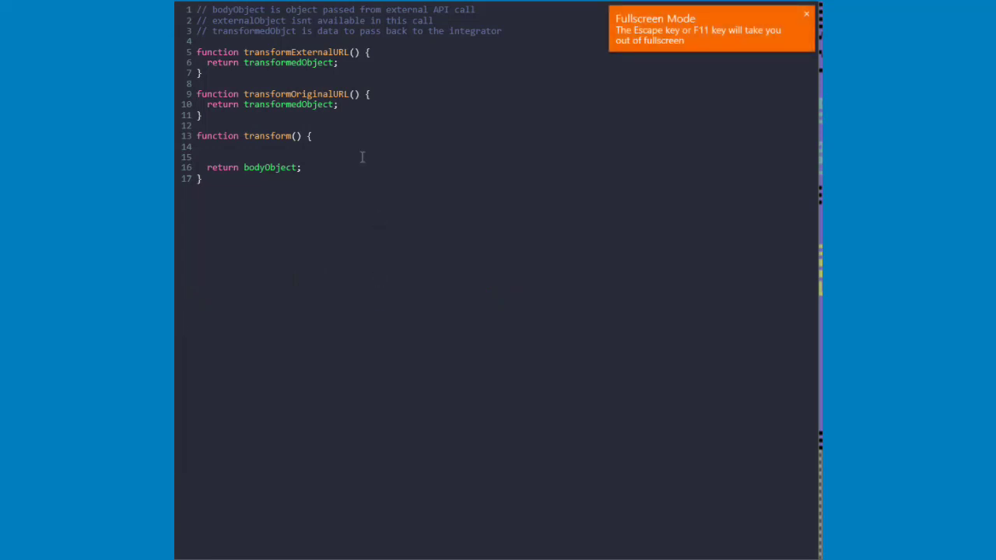
left_click(262, 146)
key("Return")
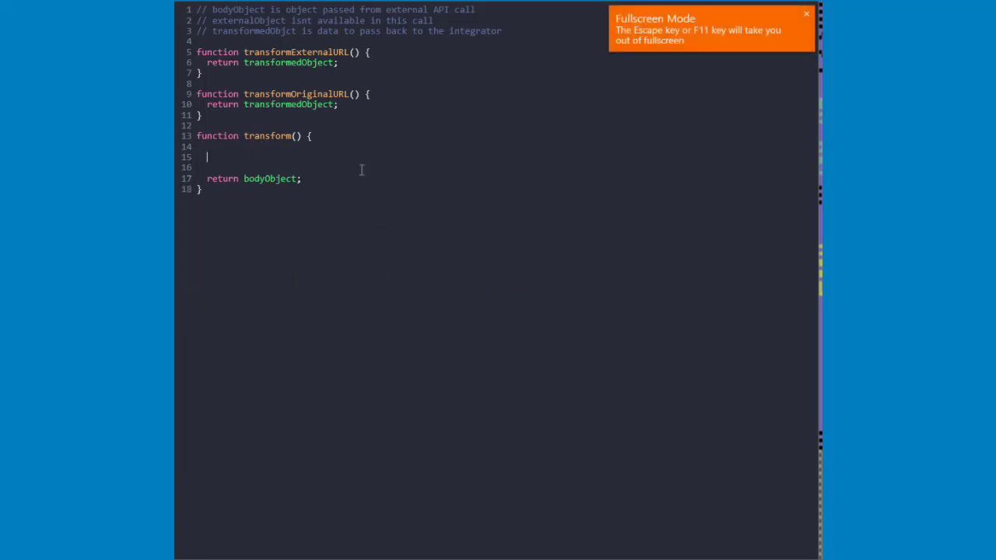
type("bodyObject")
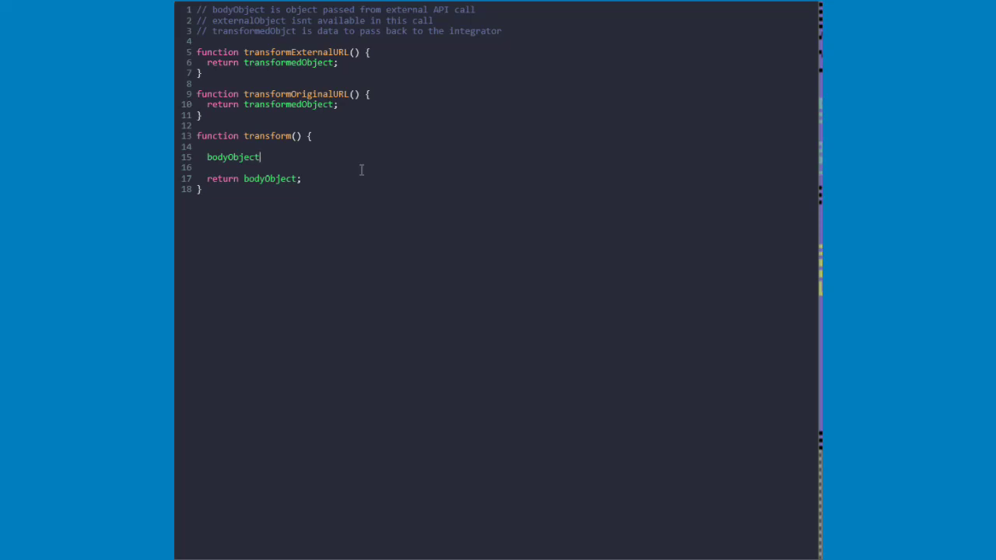
type(".")
type("Amount")
key("Home")
type("bodyObject.Total =")
key("End")
type("+ 1;")
key("Escape")
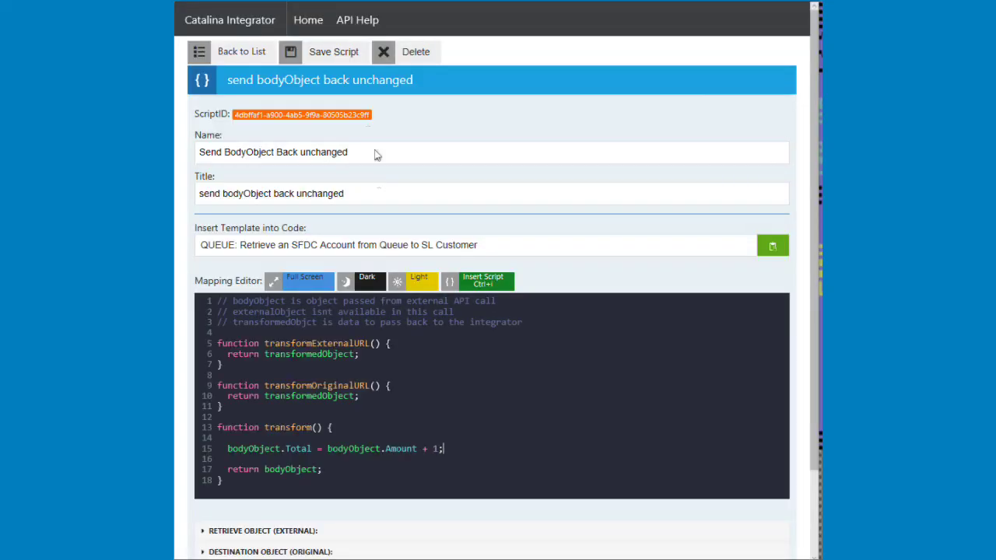
left_click(326, 52)
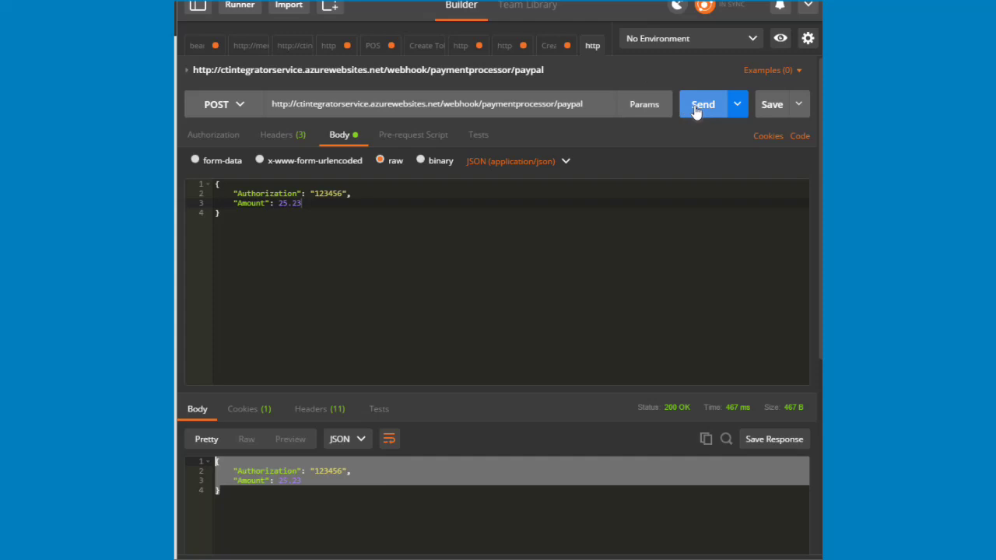
Switch to Postman, resend the webhook request with the same JSON body, and check the Total line in the response
left_click(697, 108)
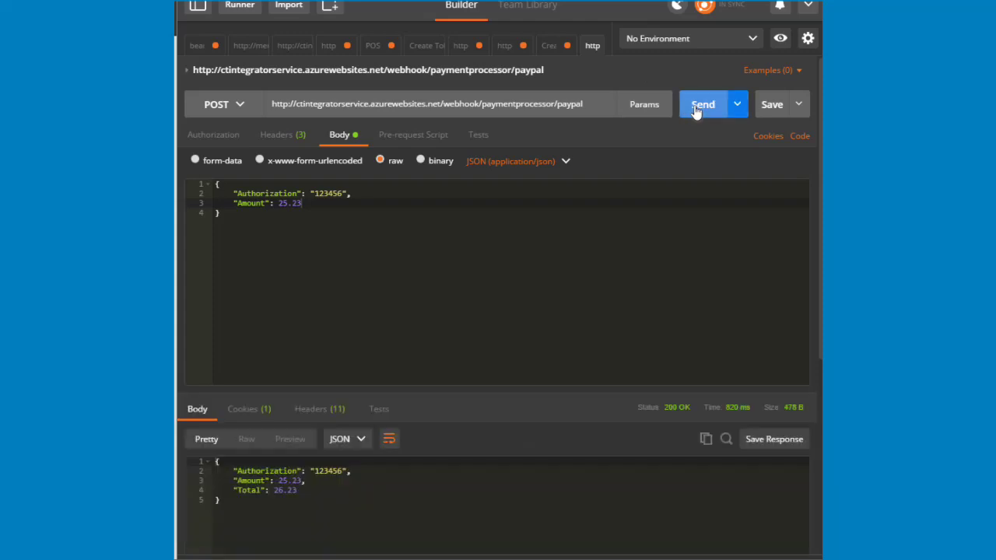
left_click(312, 489)
left_click_drag(312, 489, 217, 490)
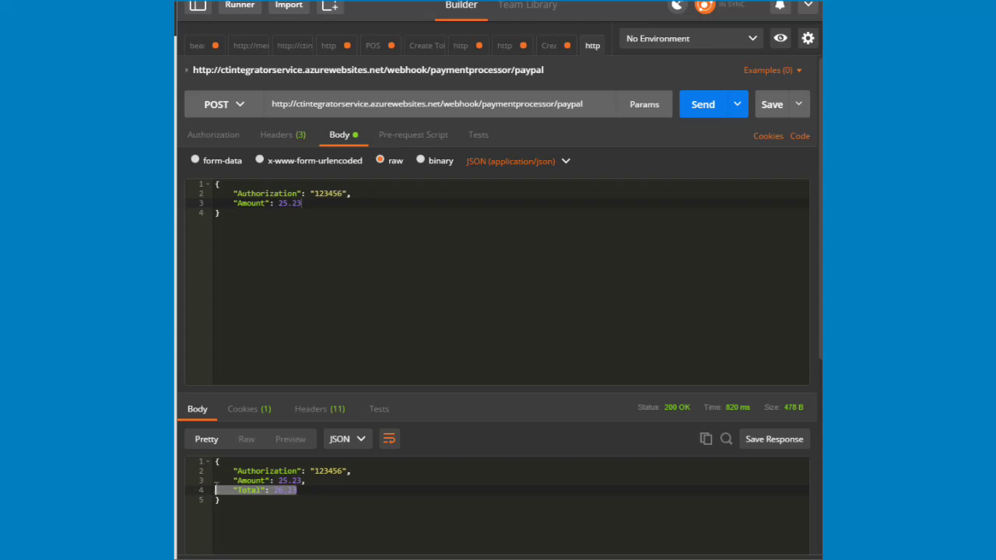
left_click(359, 499)
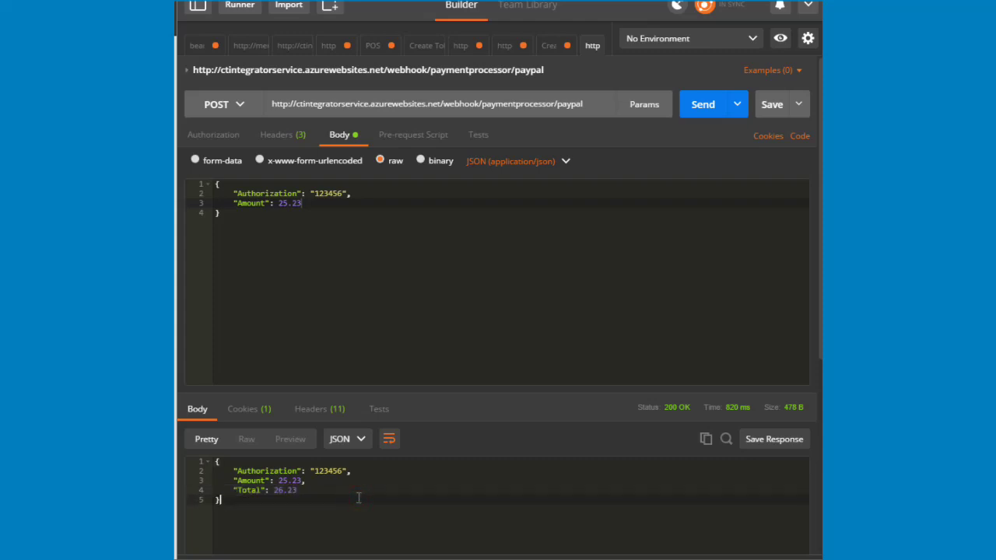